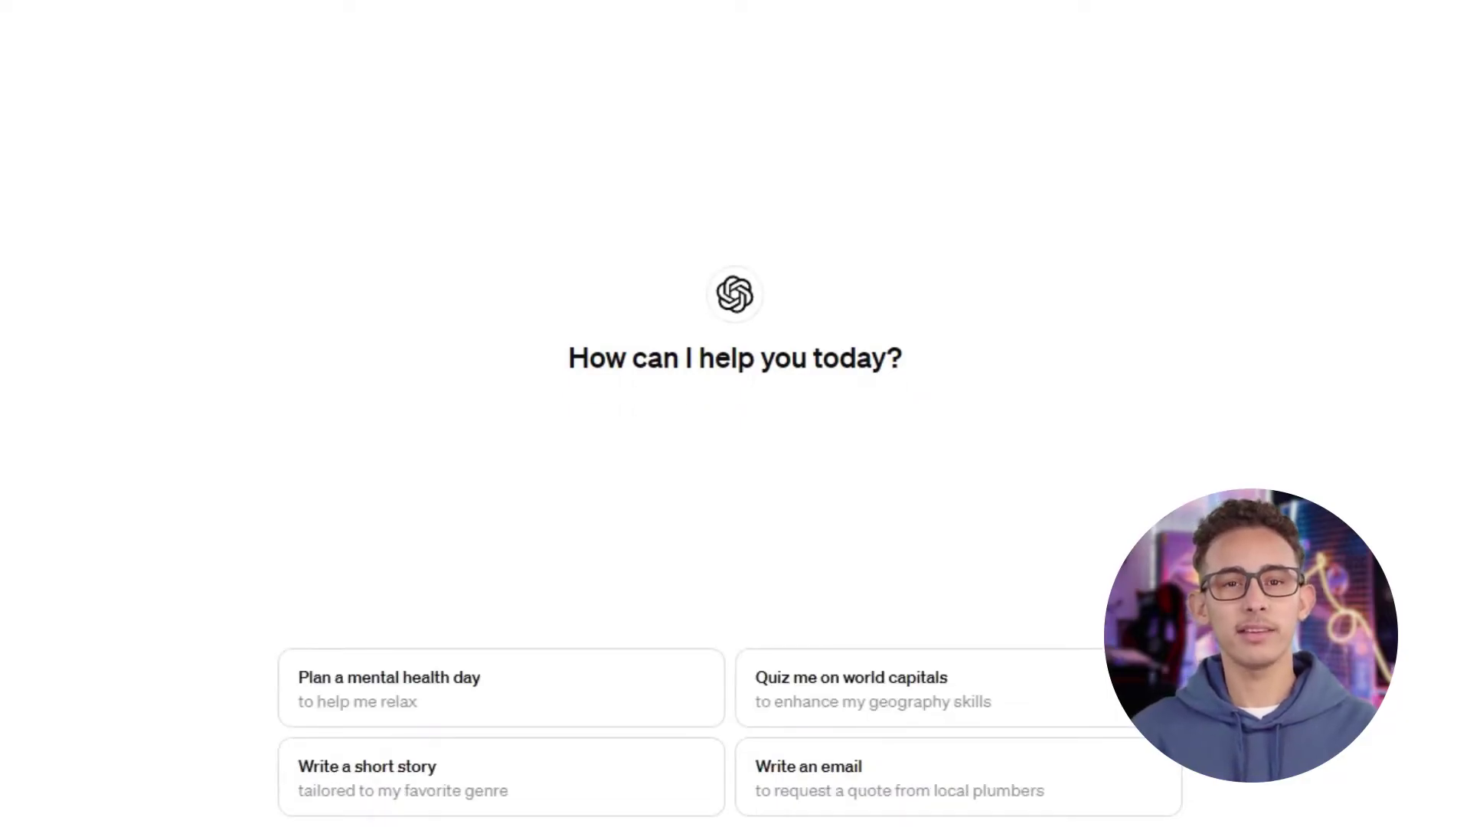
Send ChatGPT a prompt for five one-sentence storyboards starting with a bird over a snow-capped mountain.
text(Write an interesting story and describe it in the form of storyboards, starting with a bird flying over a snow-capped mountain. Each storyboard only requires 1-2 short sentences, a total of about 5 storyboards.)
click(904, 729)
key(BackSpace)
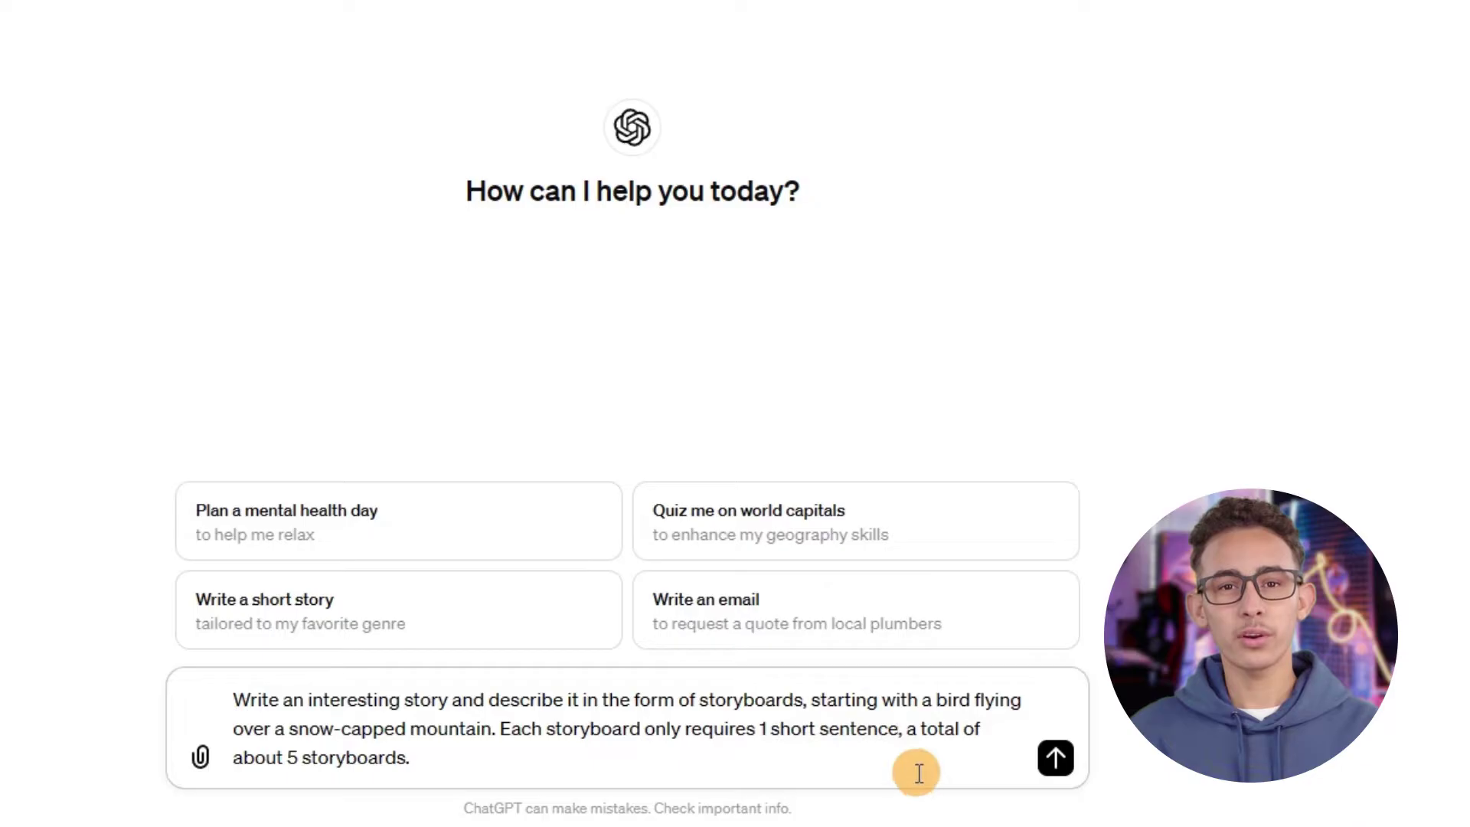
key(ctrl+a)
key(ctrl+c)
key(BackSpace)
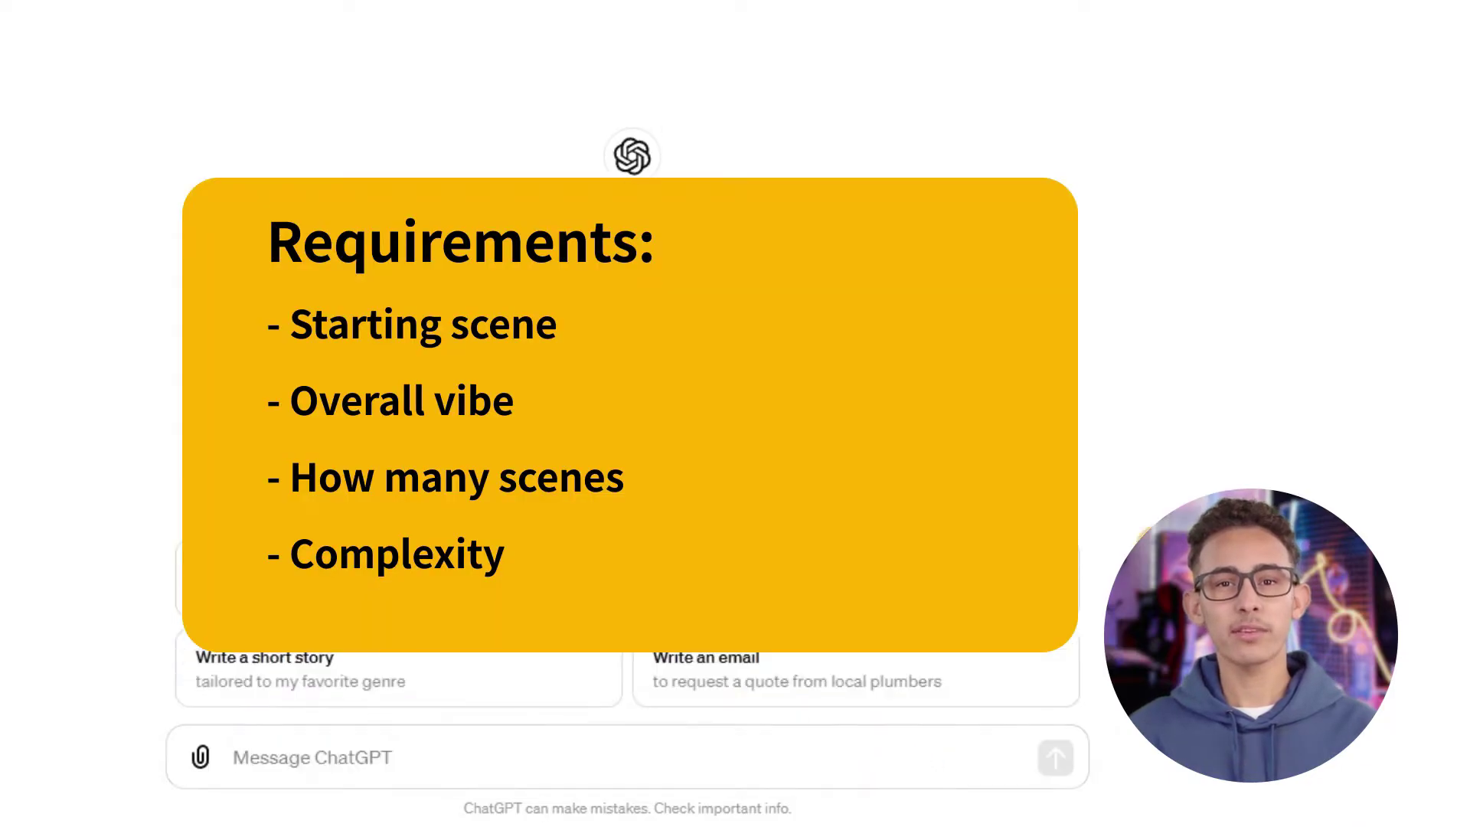
key(ctrl+v)
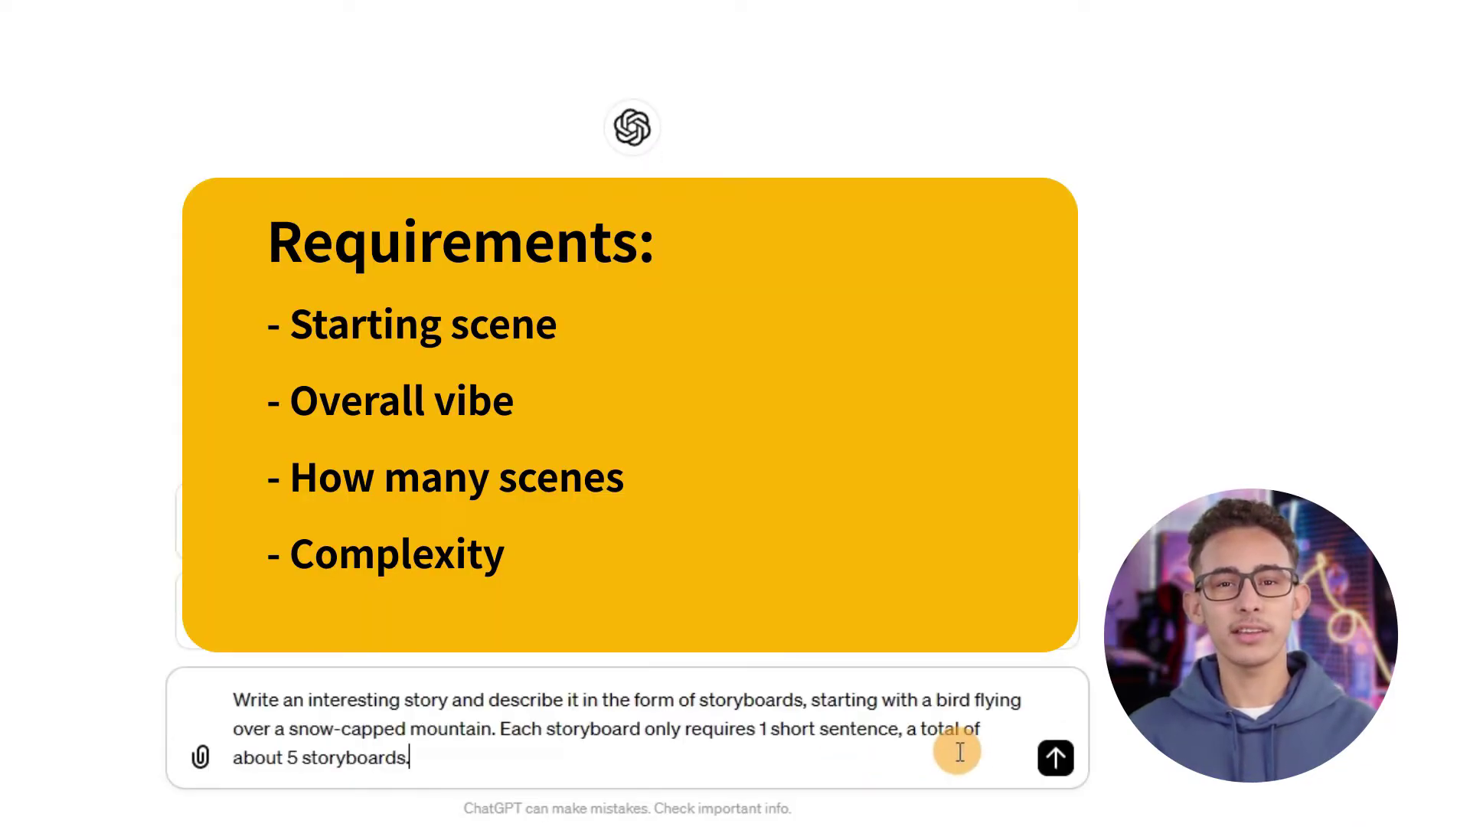
drag(235, 699, 497, 736)
click(502, 726)
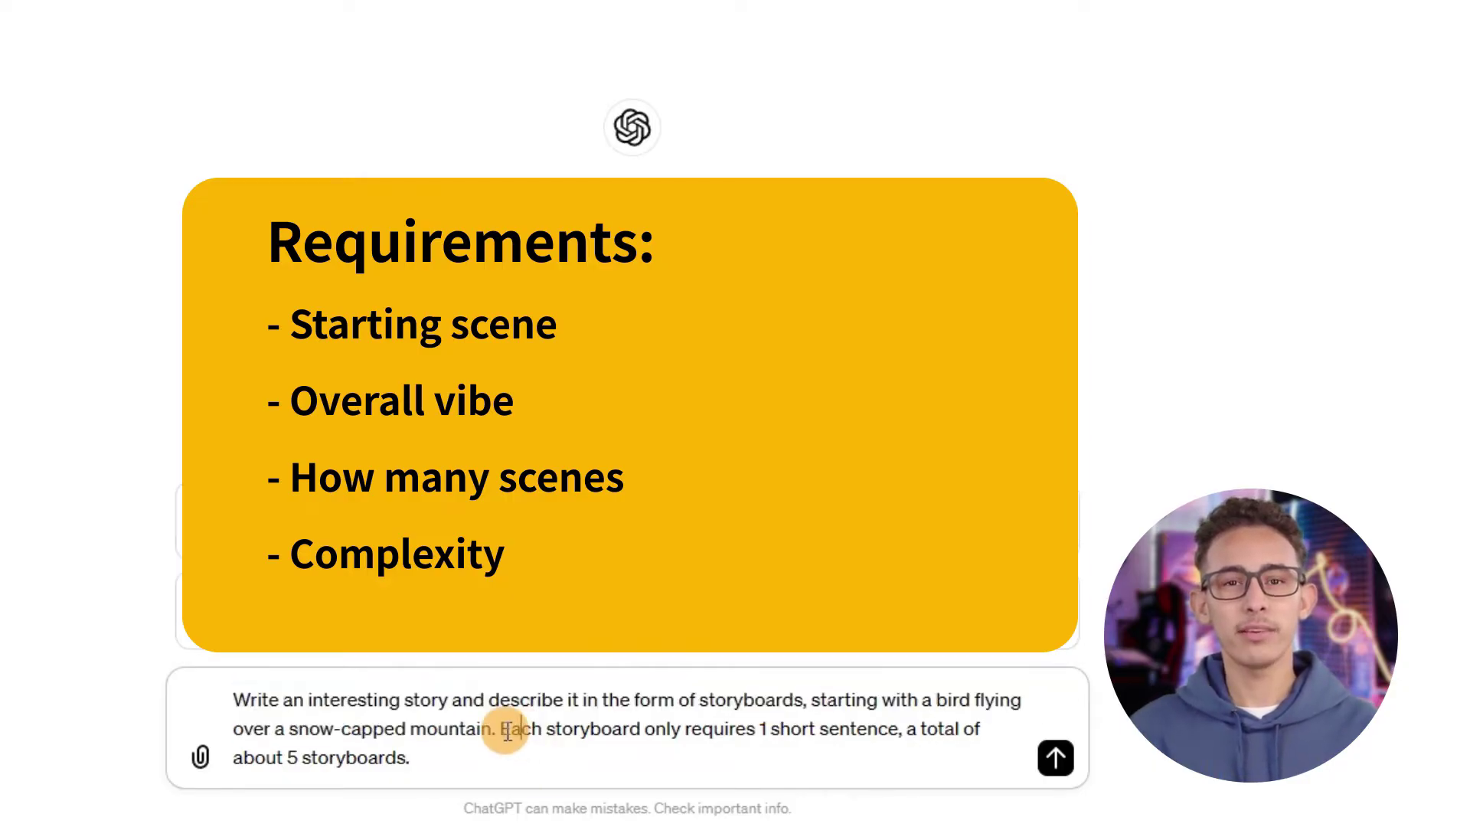
click(1055, 758)
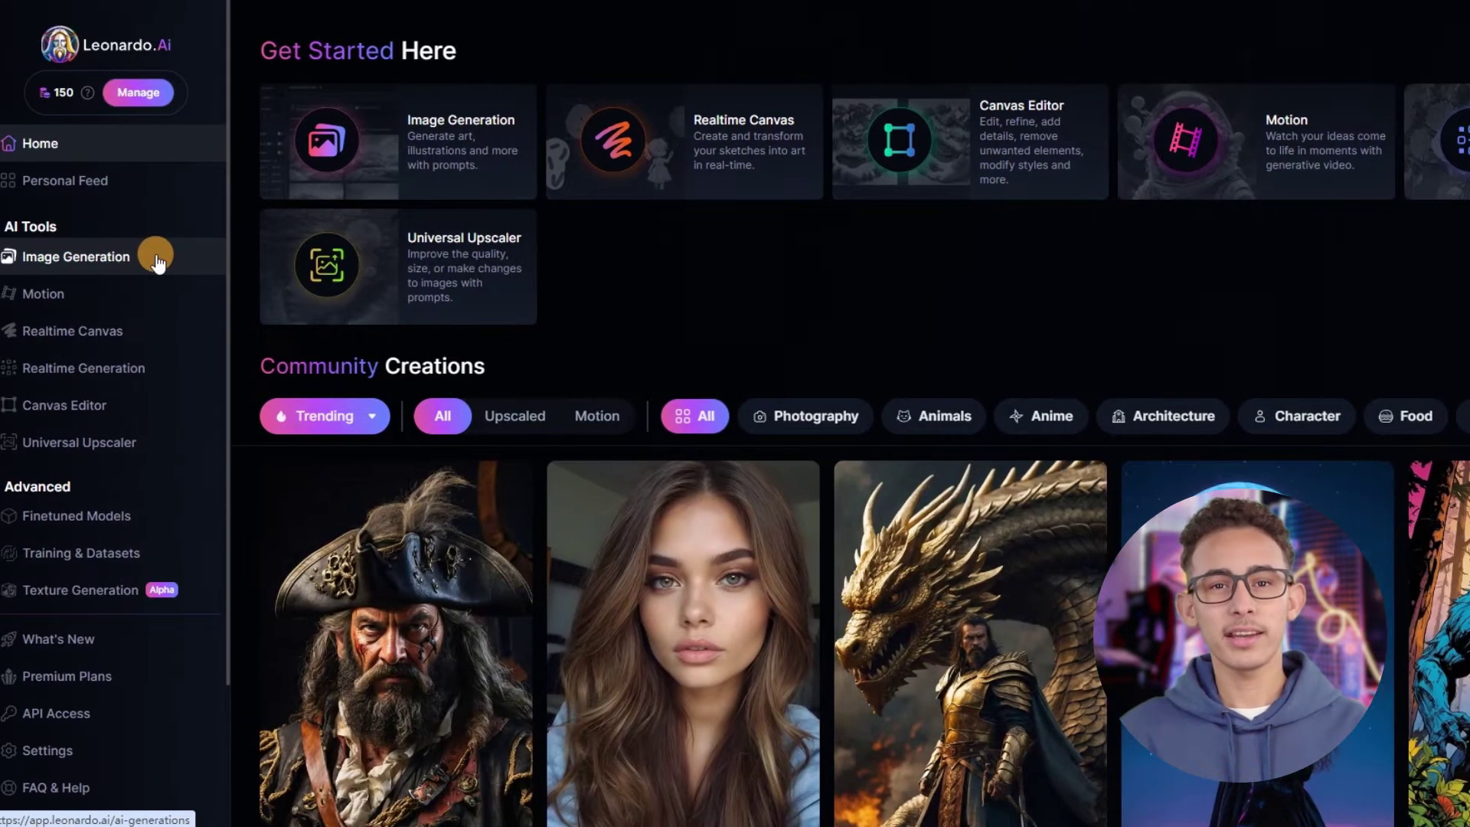
Start an AI image generation with the prompt 'a bird flying over a snow mountain'.
click(57, 294)
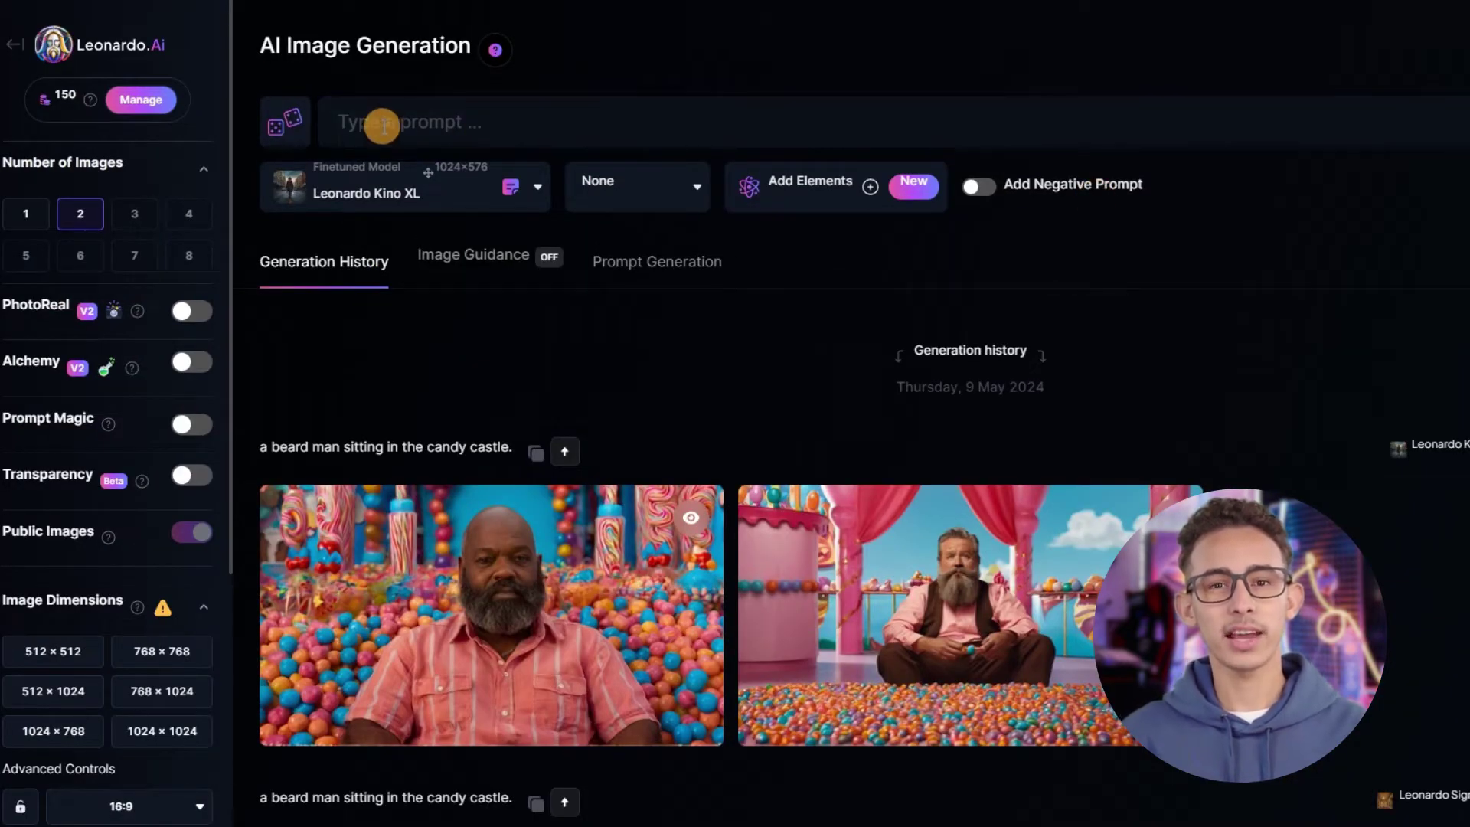
click(341, 117)
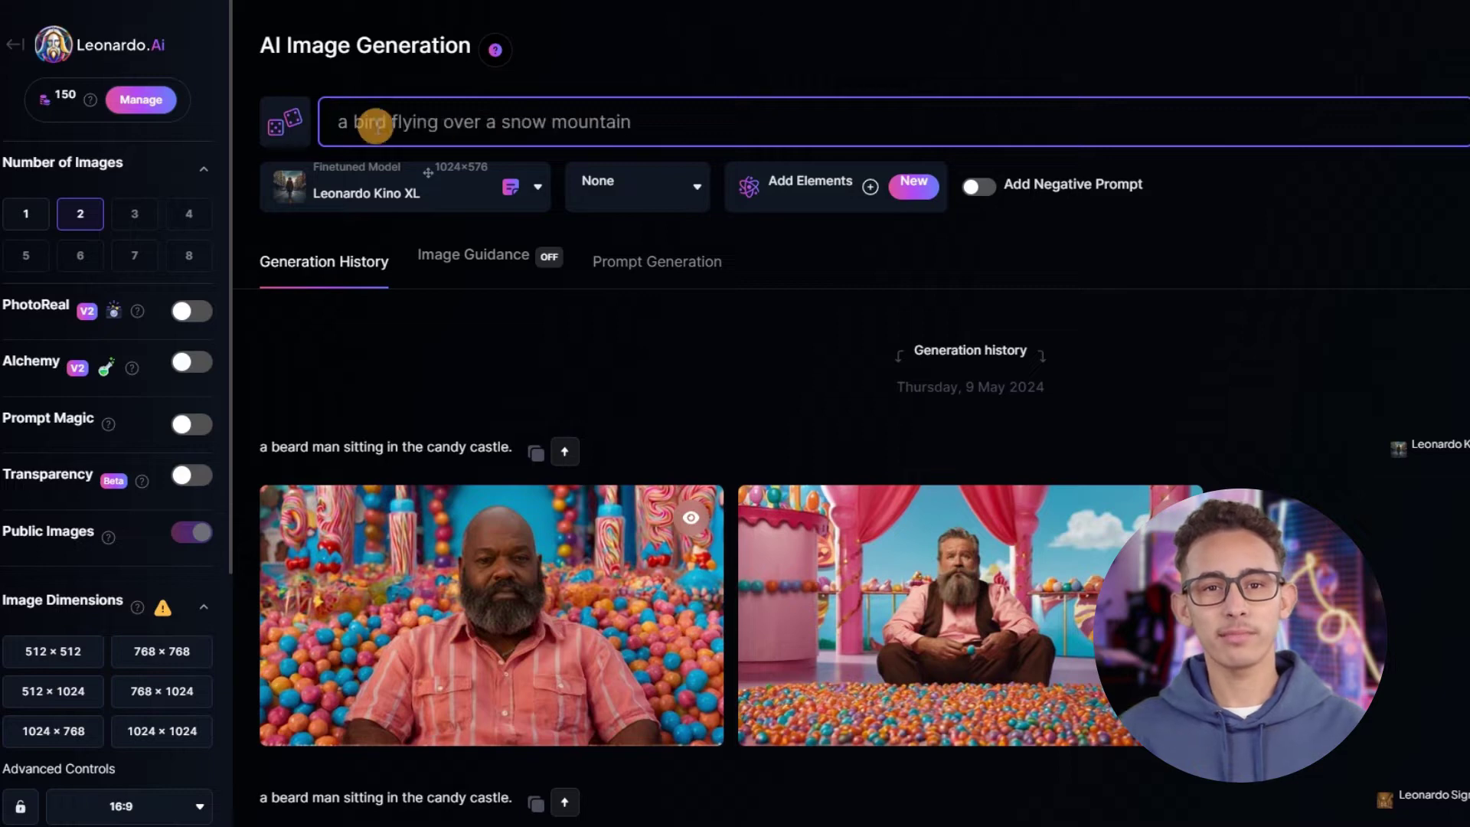
drag(330, 129, 628, 138)
click(934, 124)
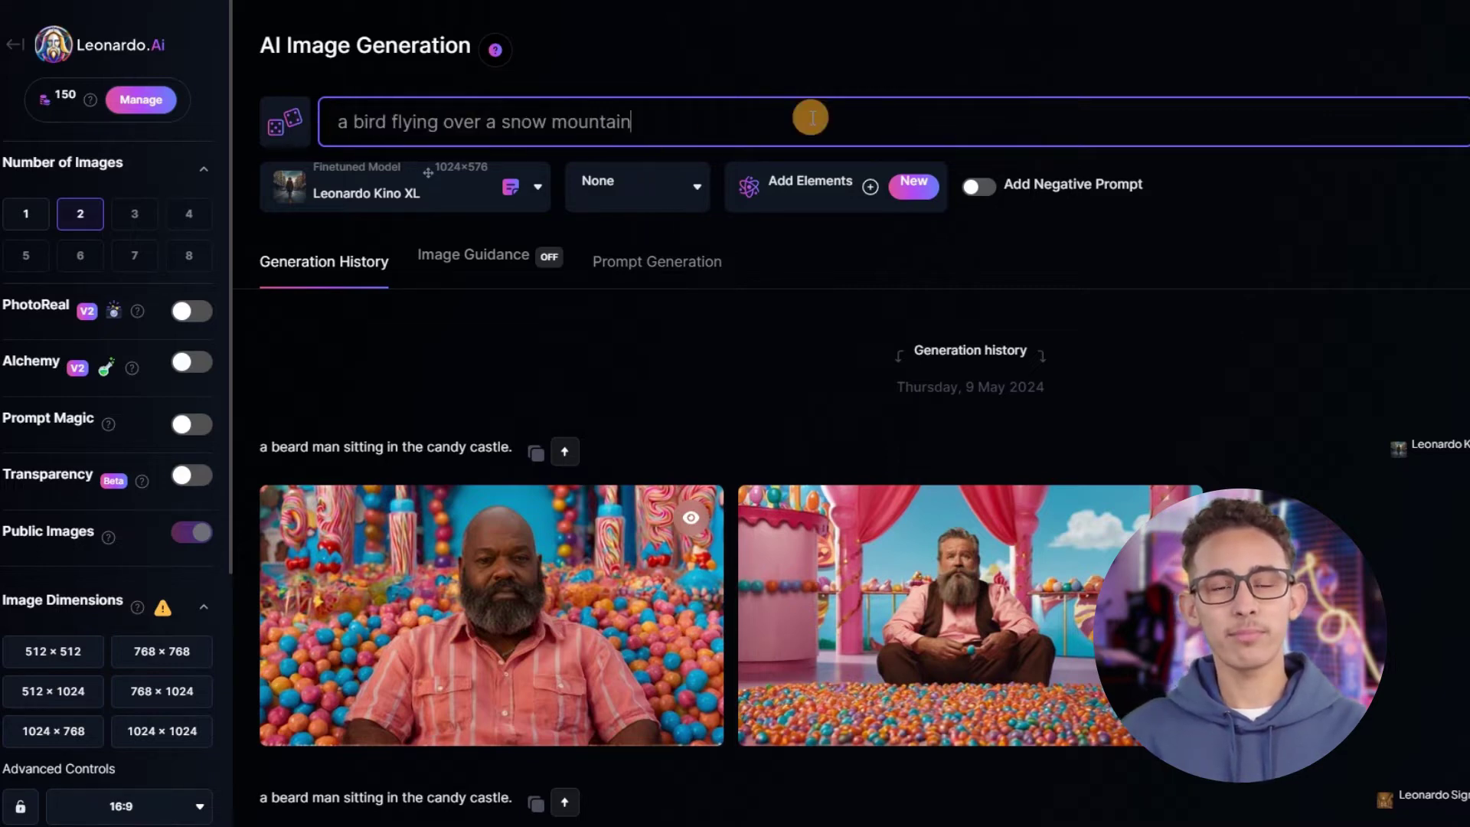
Keep Leonardo Kino XL as the model and the aspect ratio at 16:9.
click(414, 205)
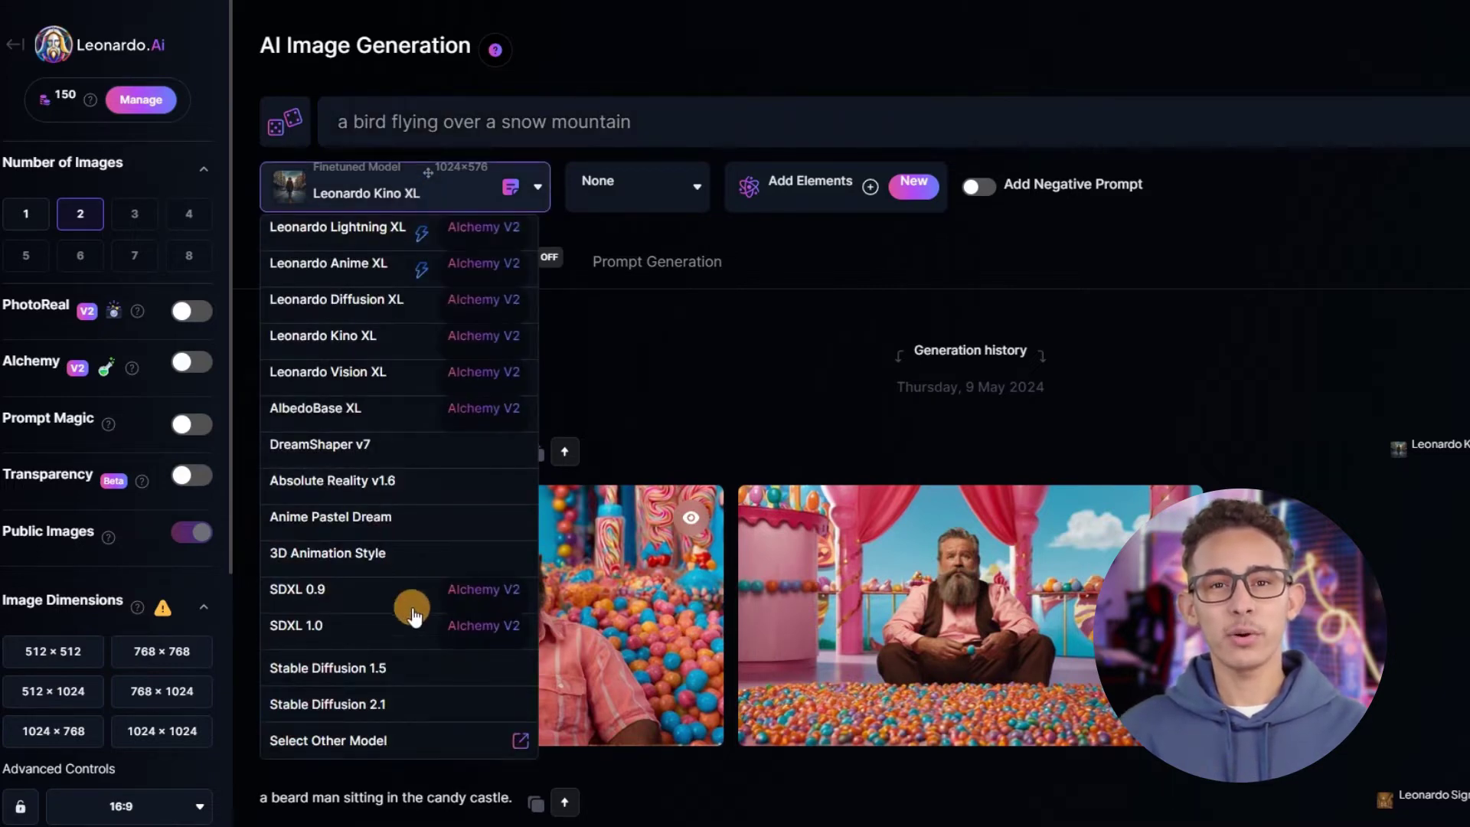
click(429, 343)
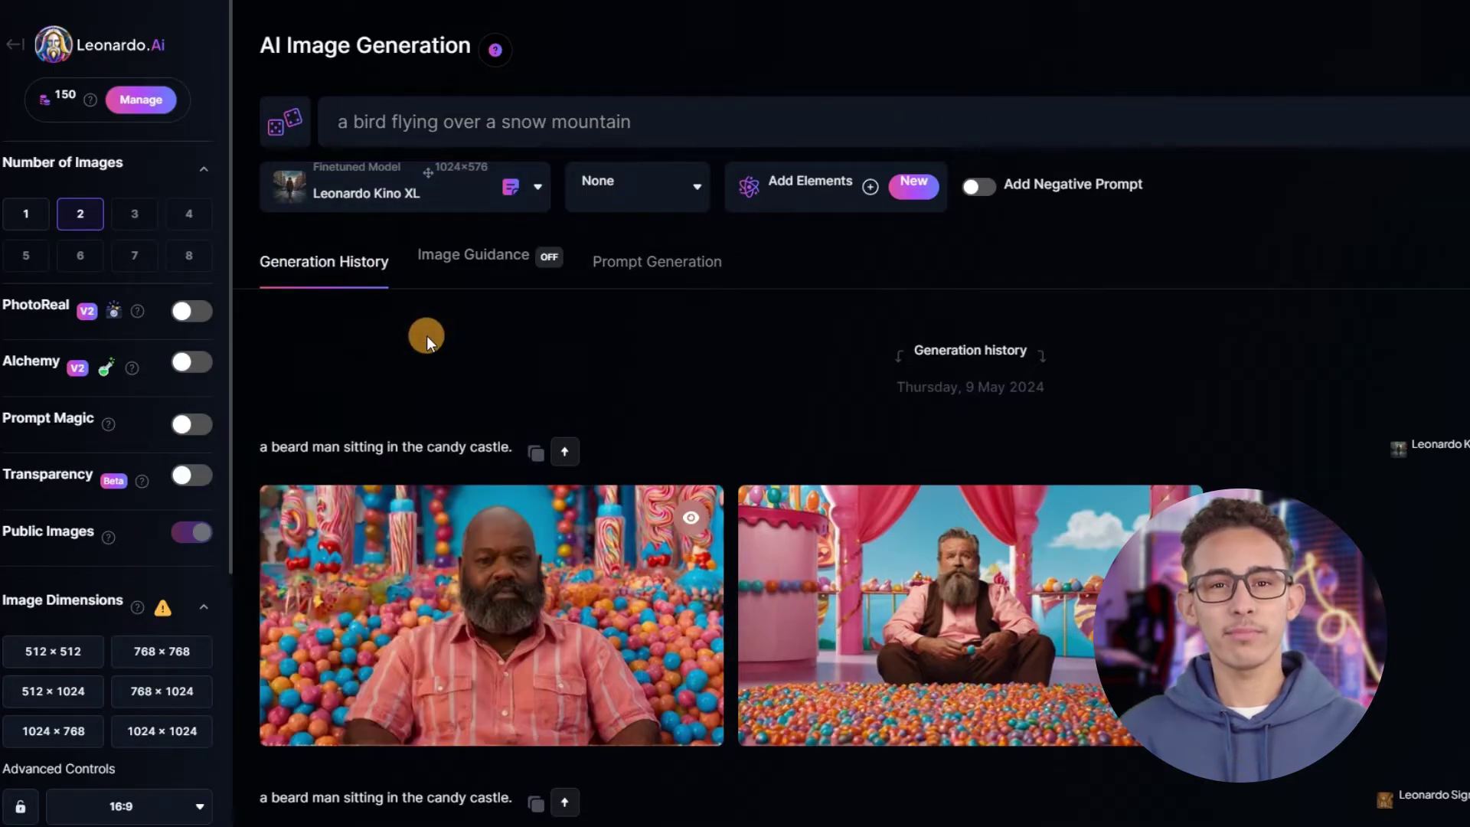
click(157, 690)
scroll(145, 689, down, 5)
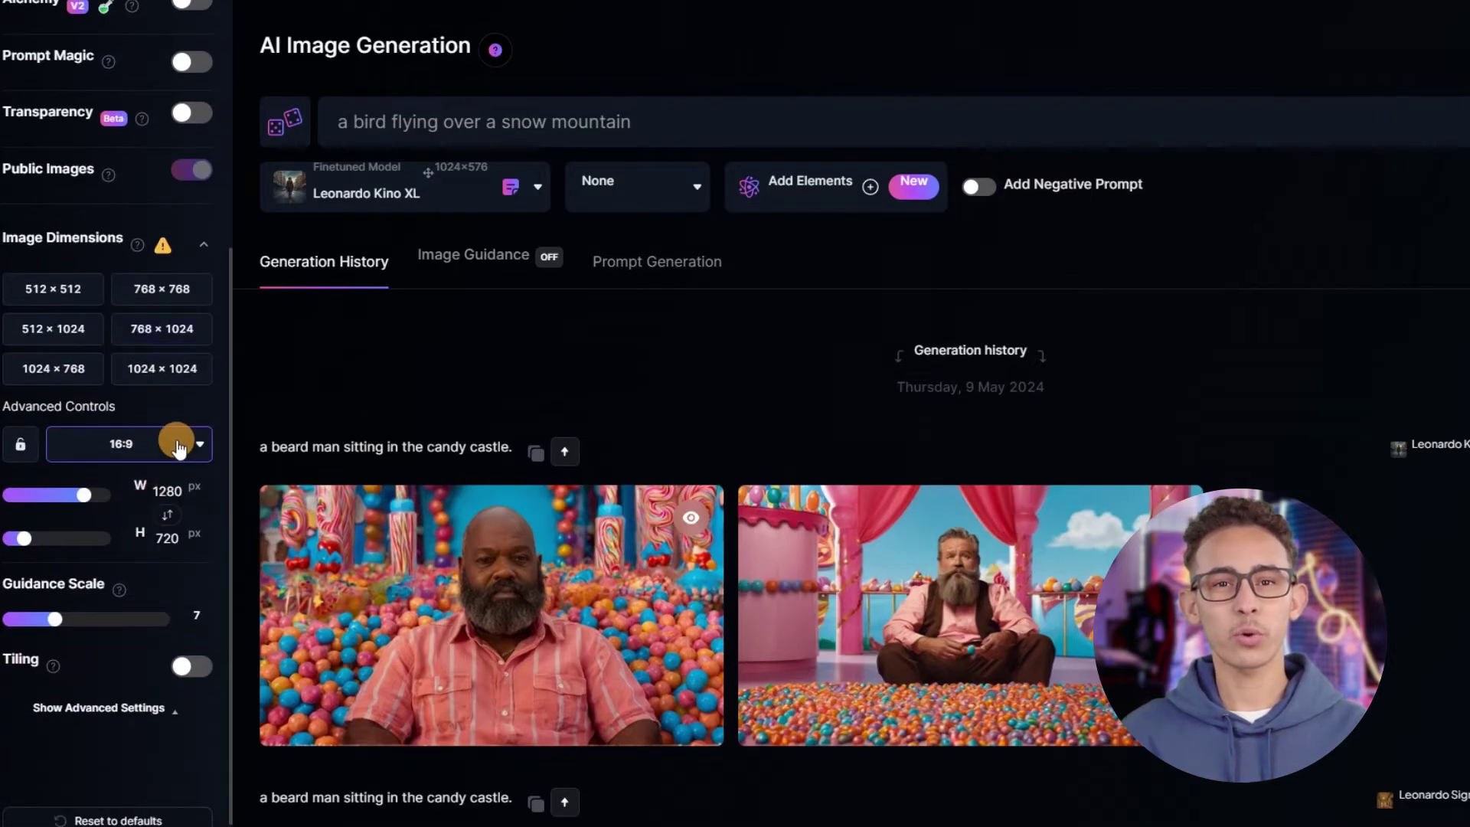
click(177, 446)
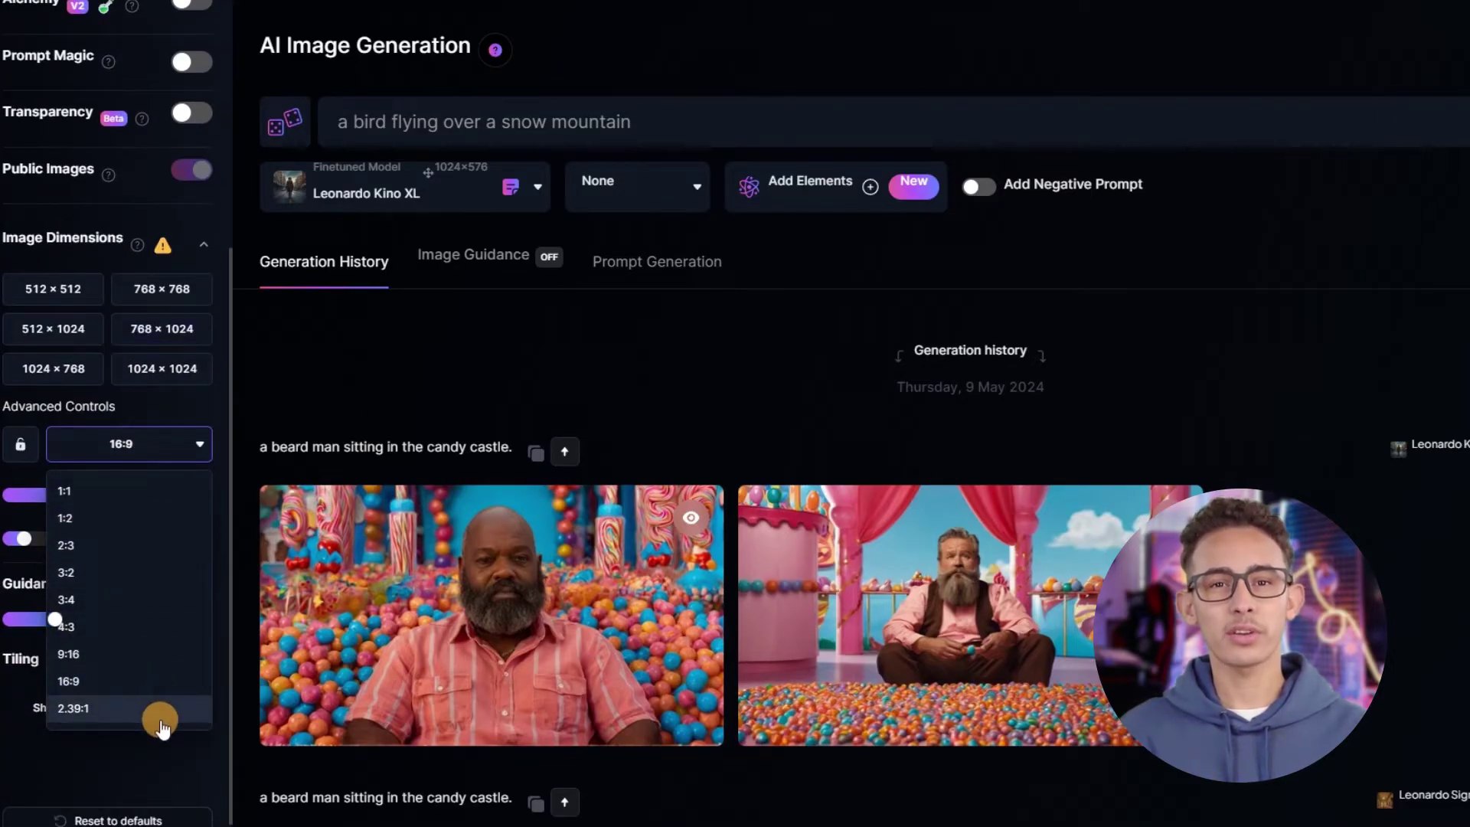
click(161, 682)
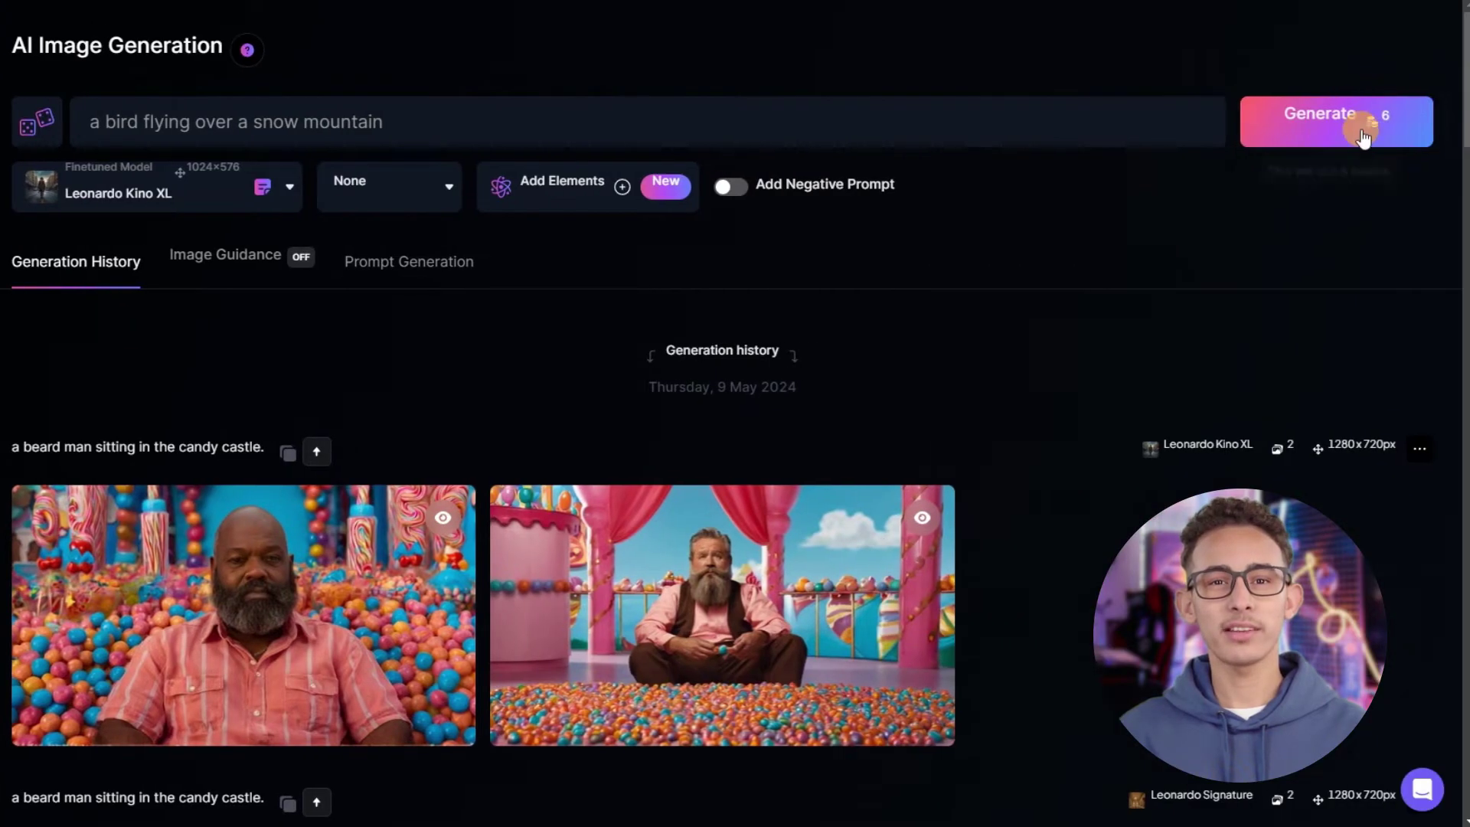
Generate the bird-over-mountain images, then the 'wind knocks the bird off to the snow mountain' scene.
click(1403, 113)
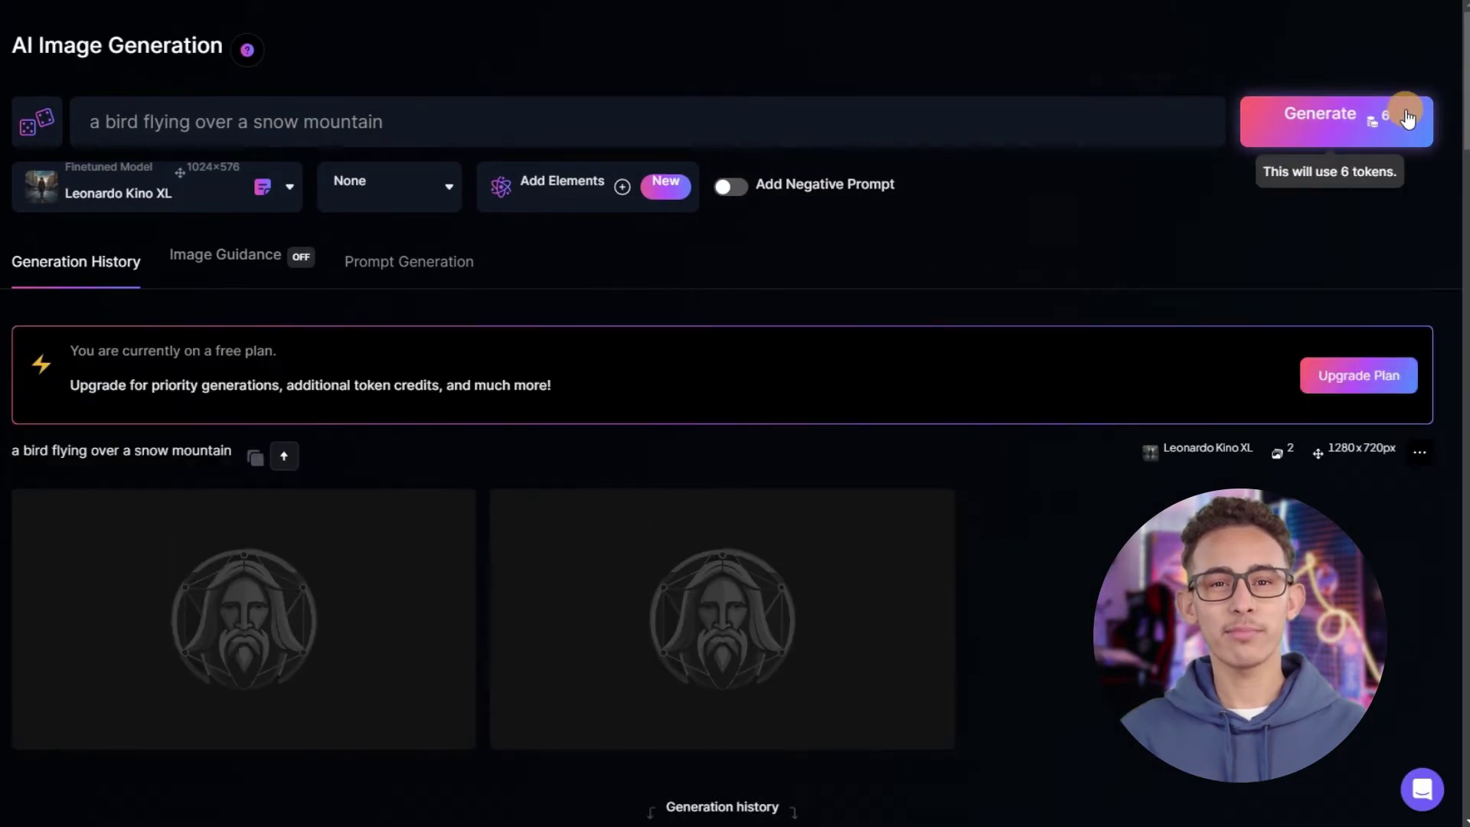
text(wind knocks the bird off to the sno)
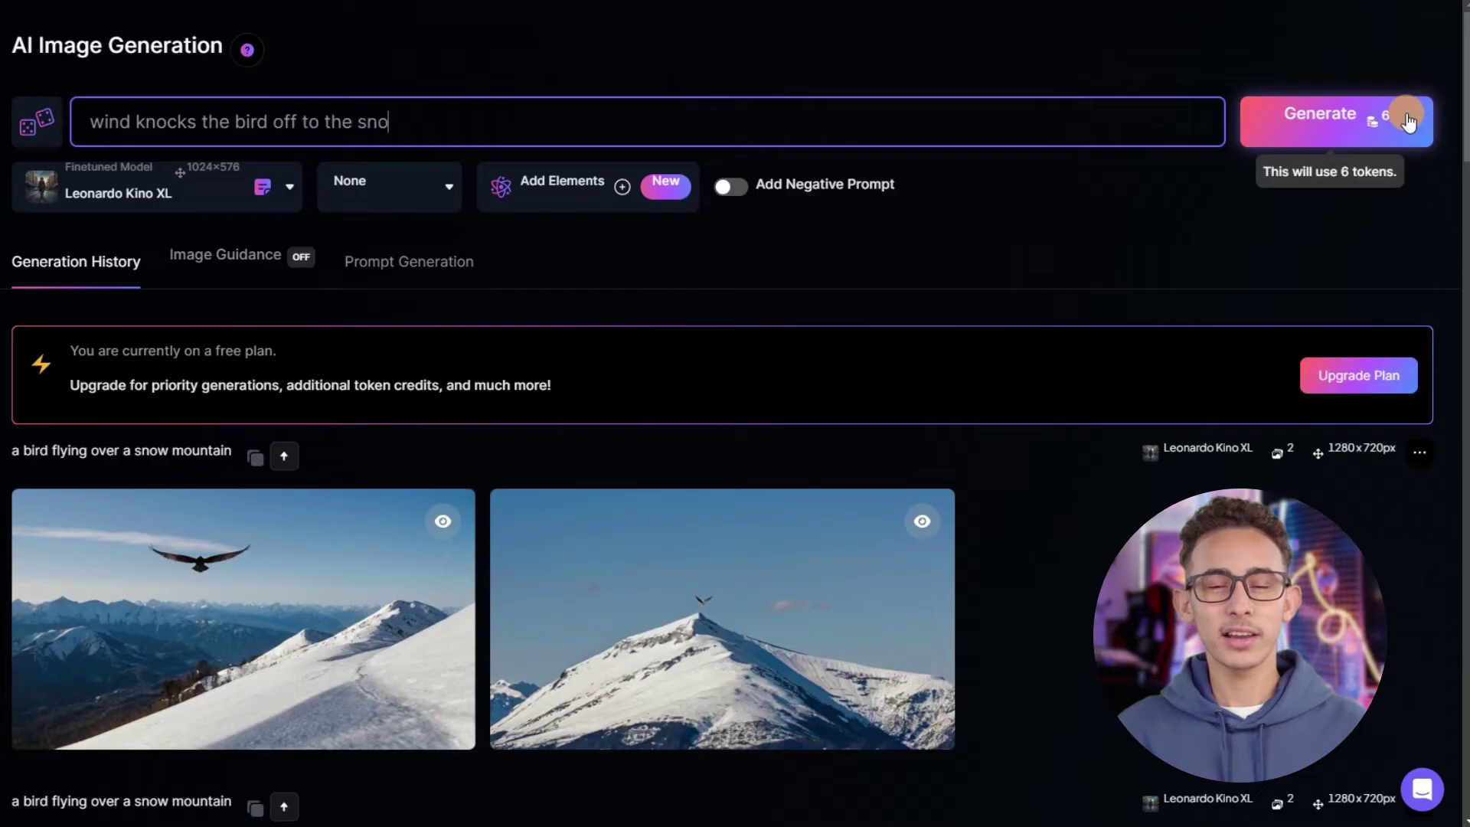
text(w mountain)
click(1407, 121)
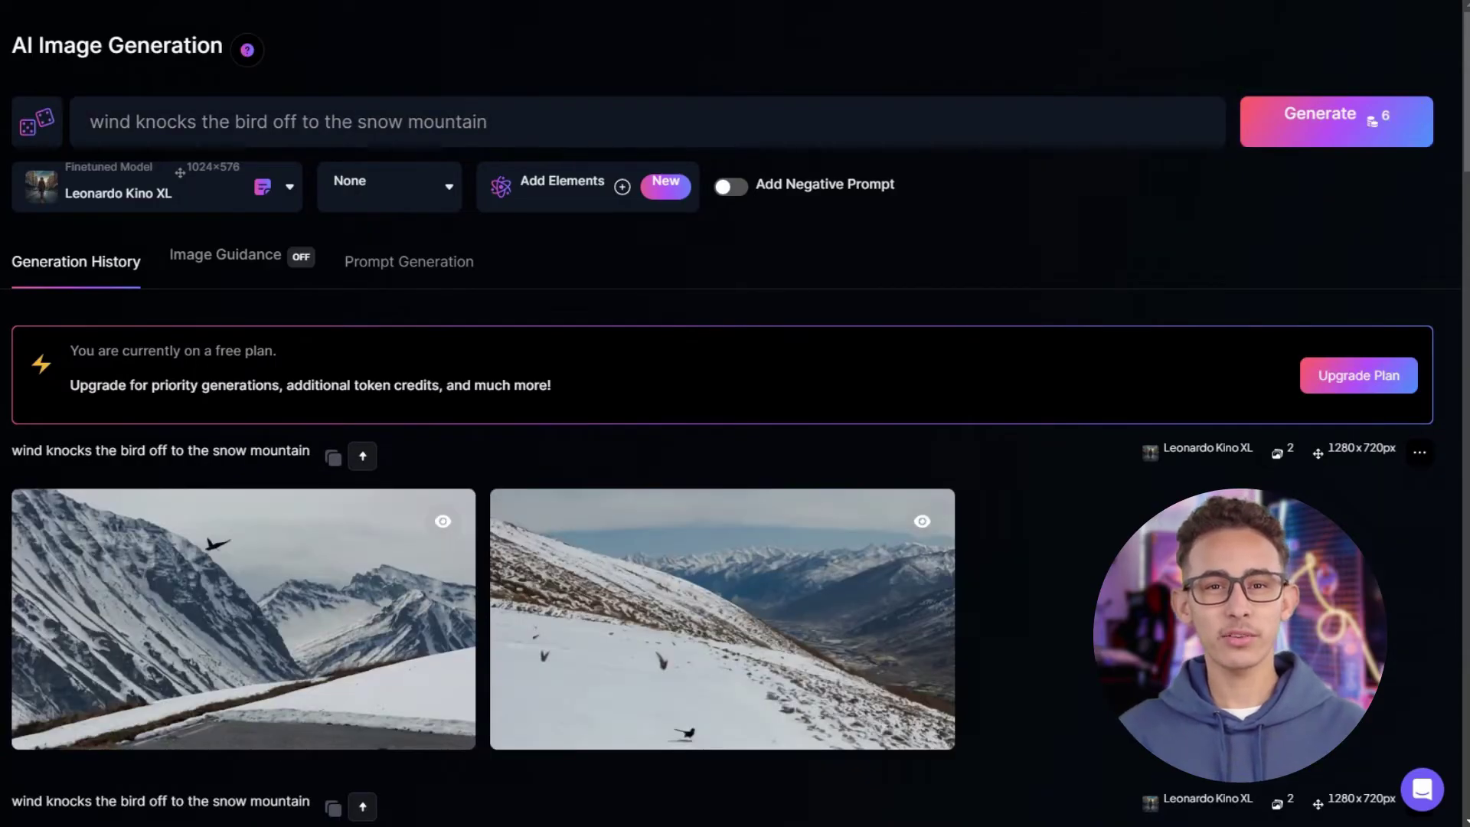
Generate the bird flying higher, hurtling snowball, huge snowball and bird-dodging scenes.
click(1395, 115)
click(1412, 117)
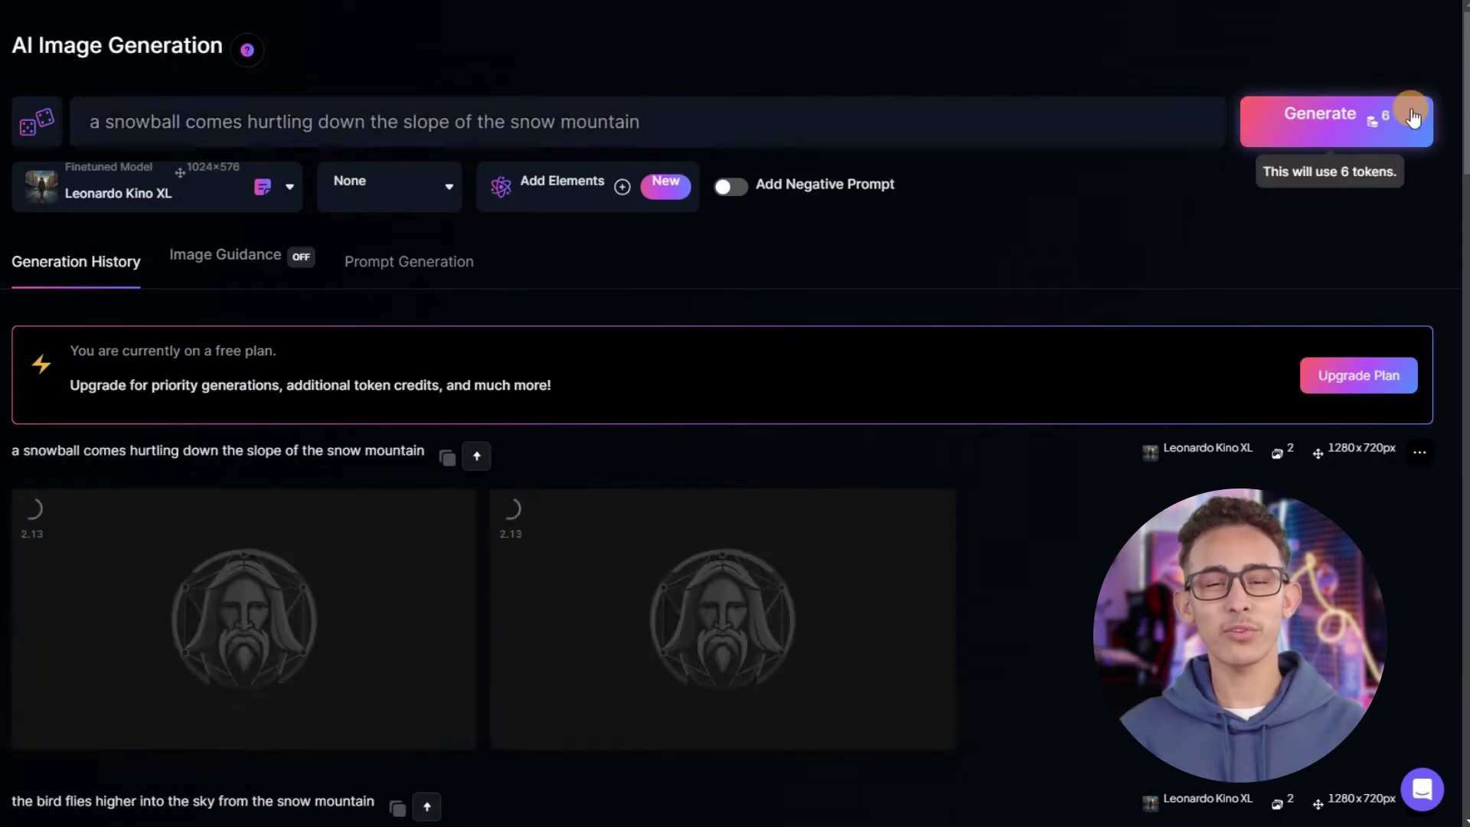
click(1412, 116)
click(1411, 115)
click(1398, 116)
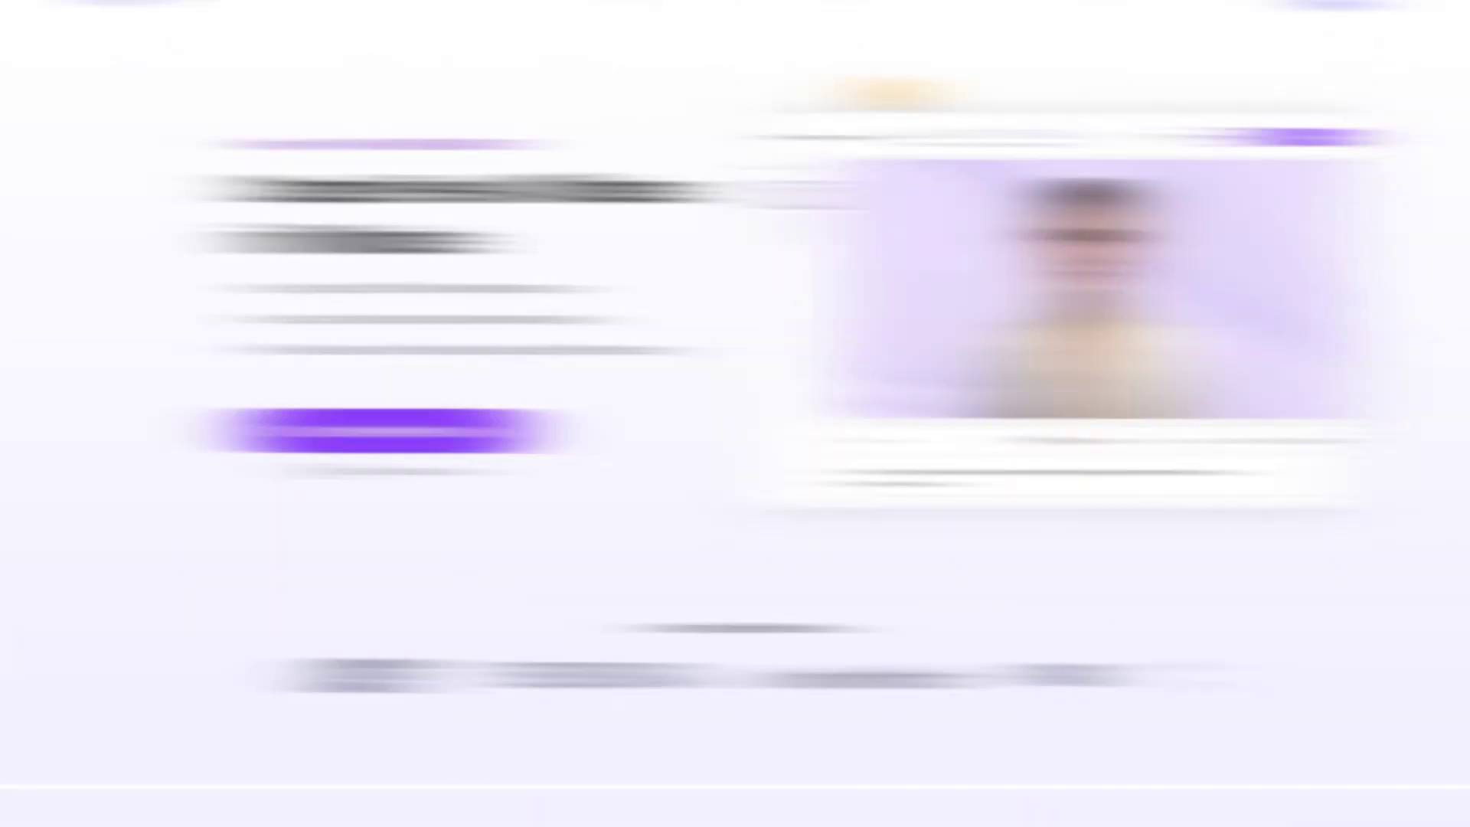
In Vidnoz AI Text to Video, upload the bird-over-mountain image, generate its clip and play it.
click(403, 40)
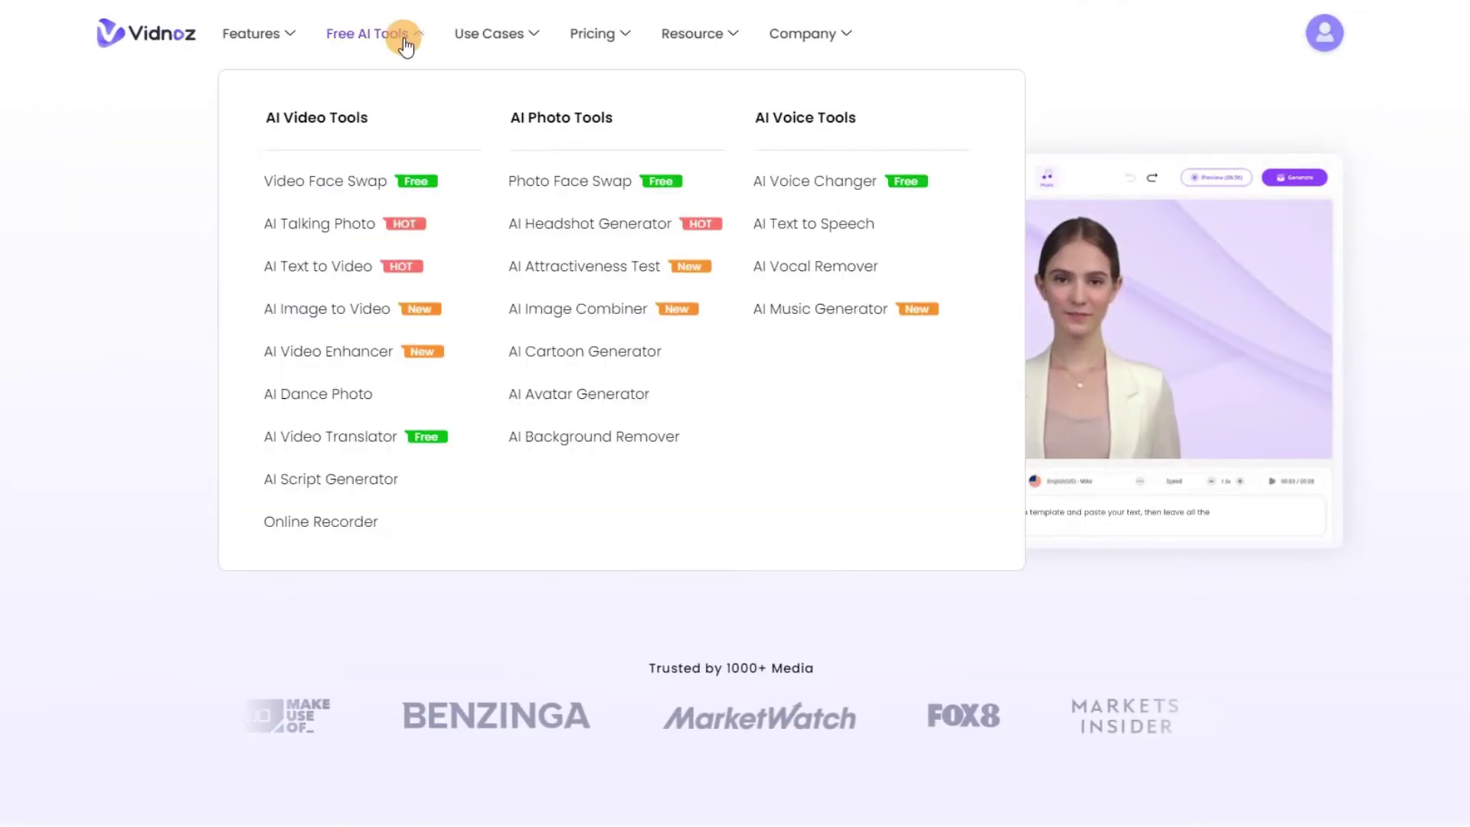
click(430, 268)
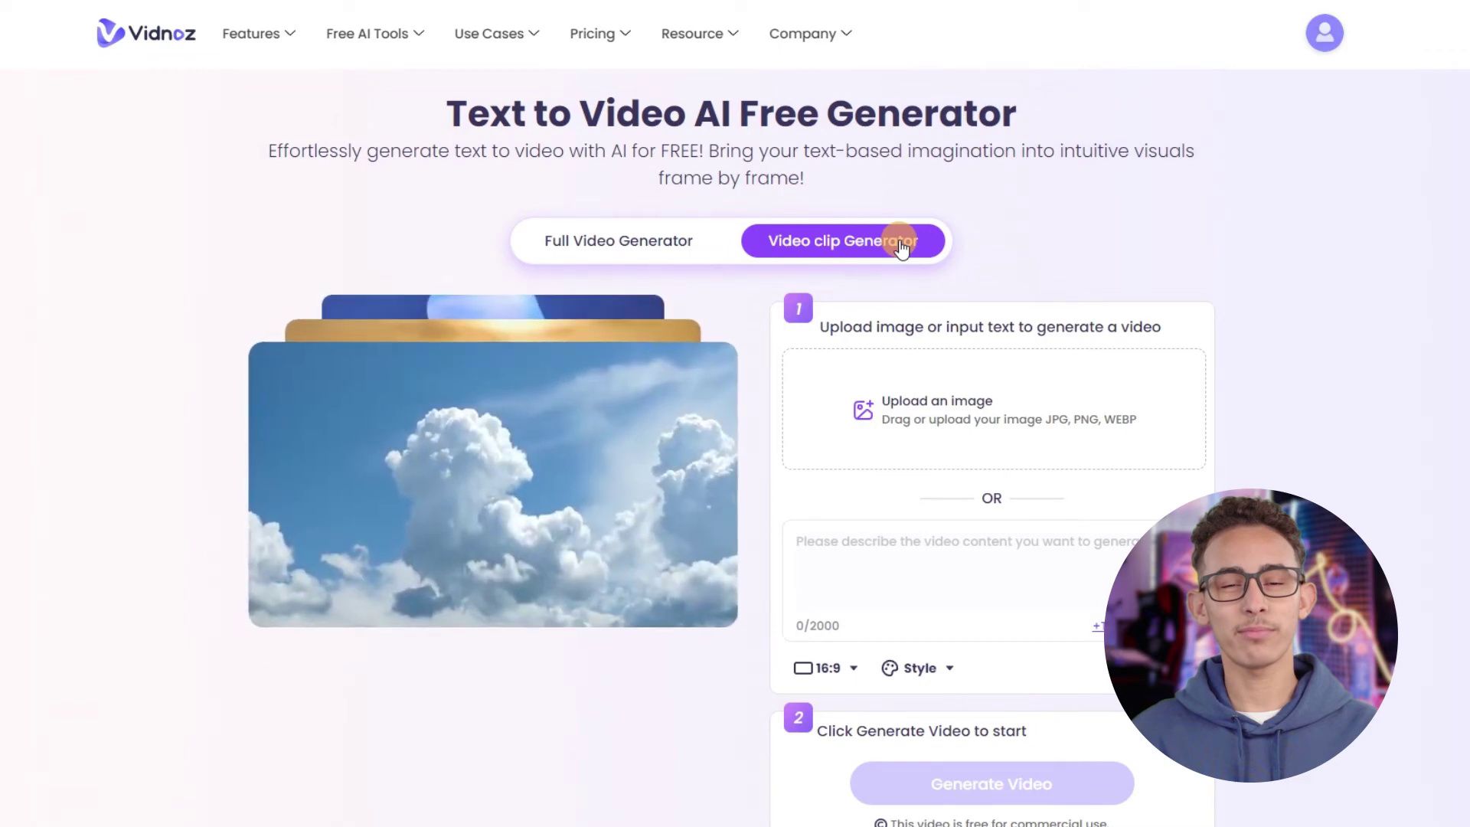
click(974, 413)
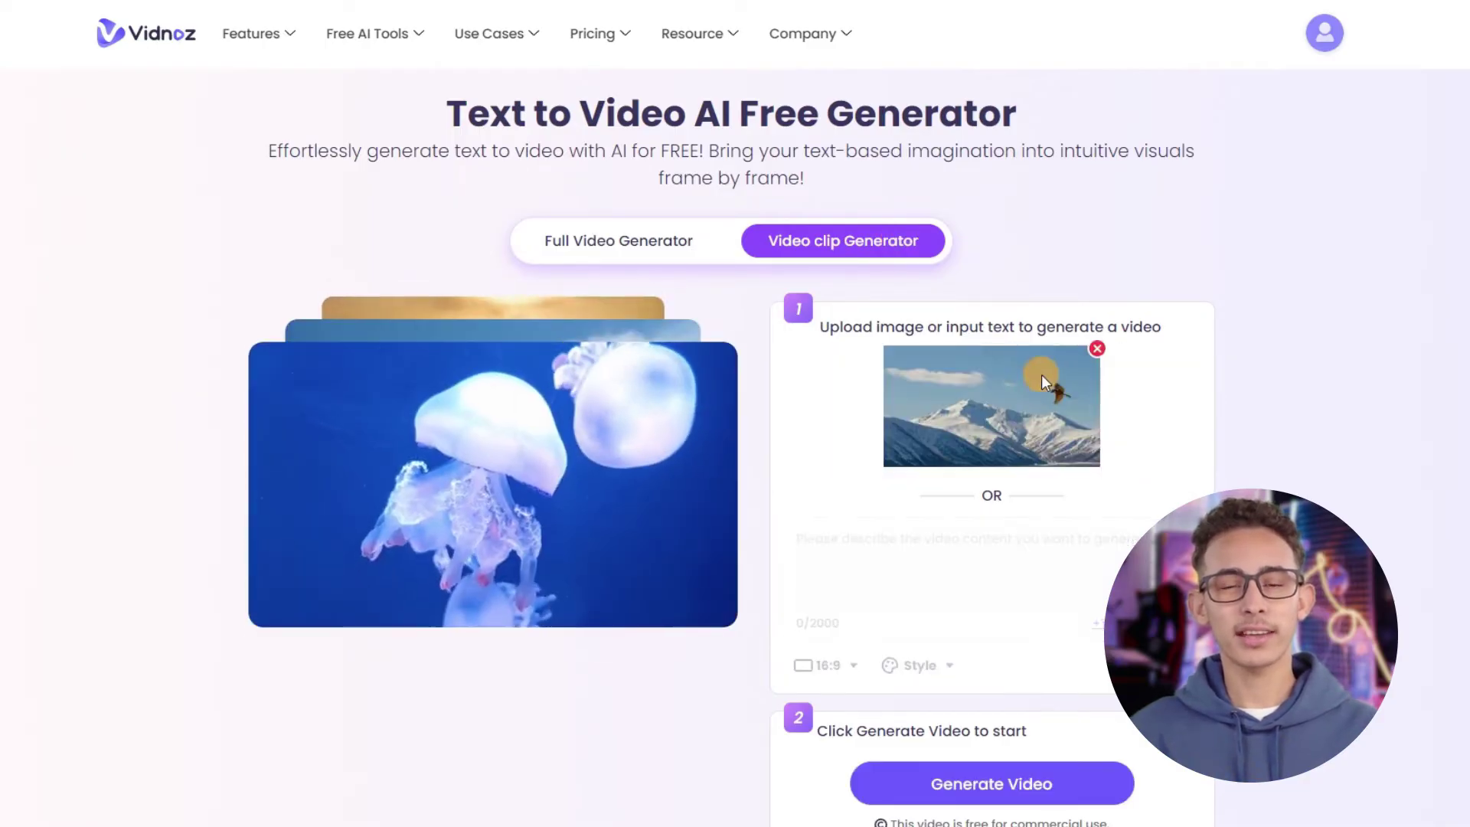
scroll(1093, 425, down, 1)
scroll(1093, 426, down, 1)
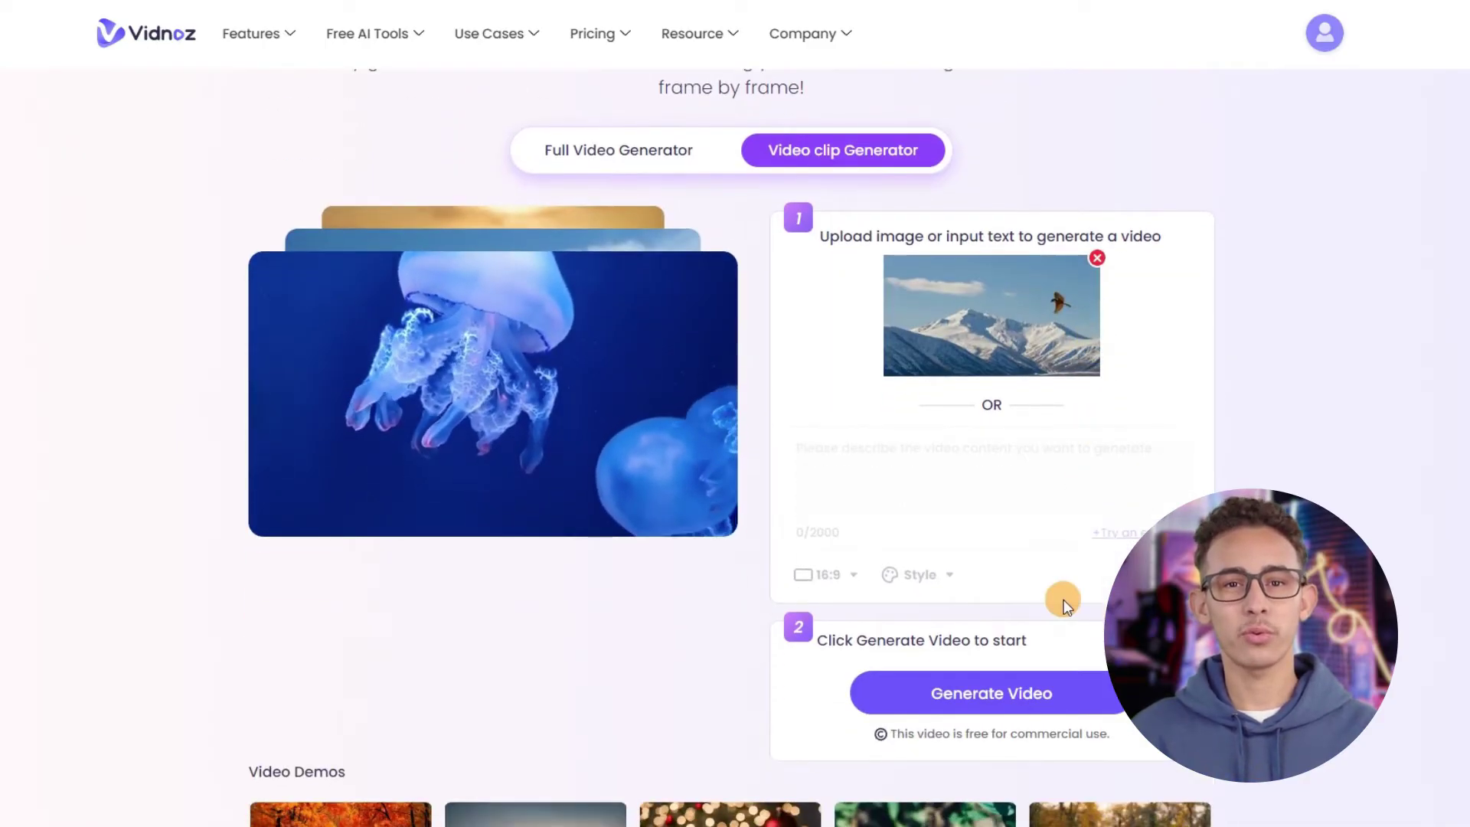
click(1073, 677)
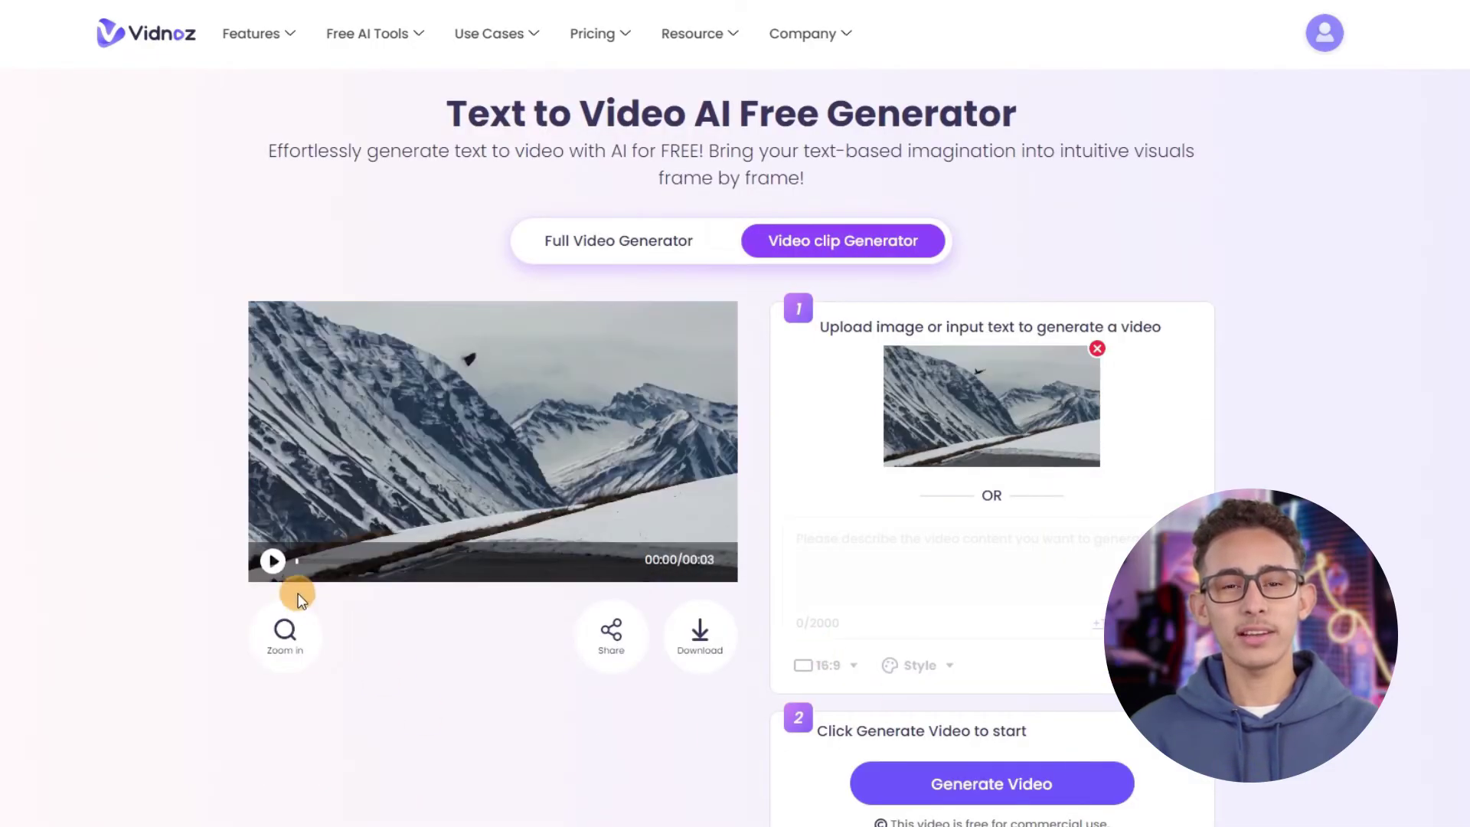
click(273, 561)
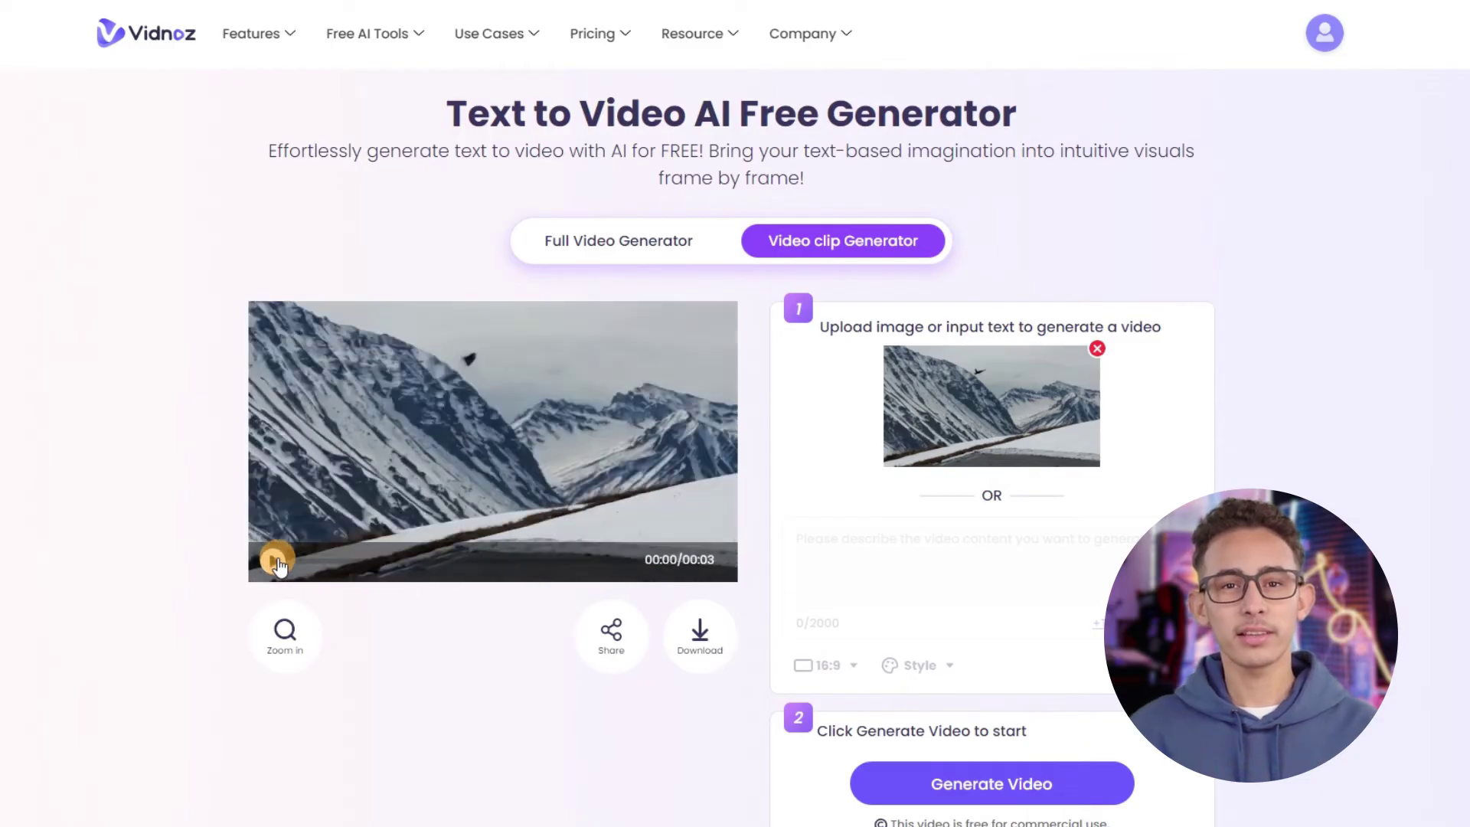
Generate the next image's clip, play and download the clips, and regenerate the snowball clip.
click(1124, 774)
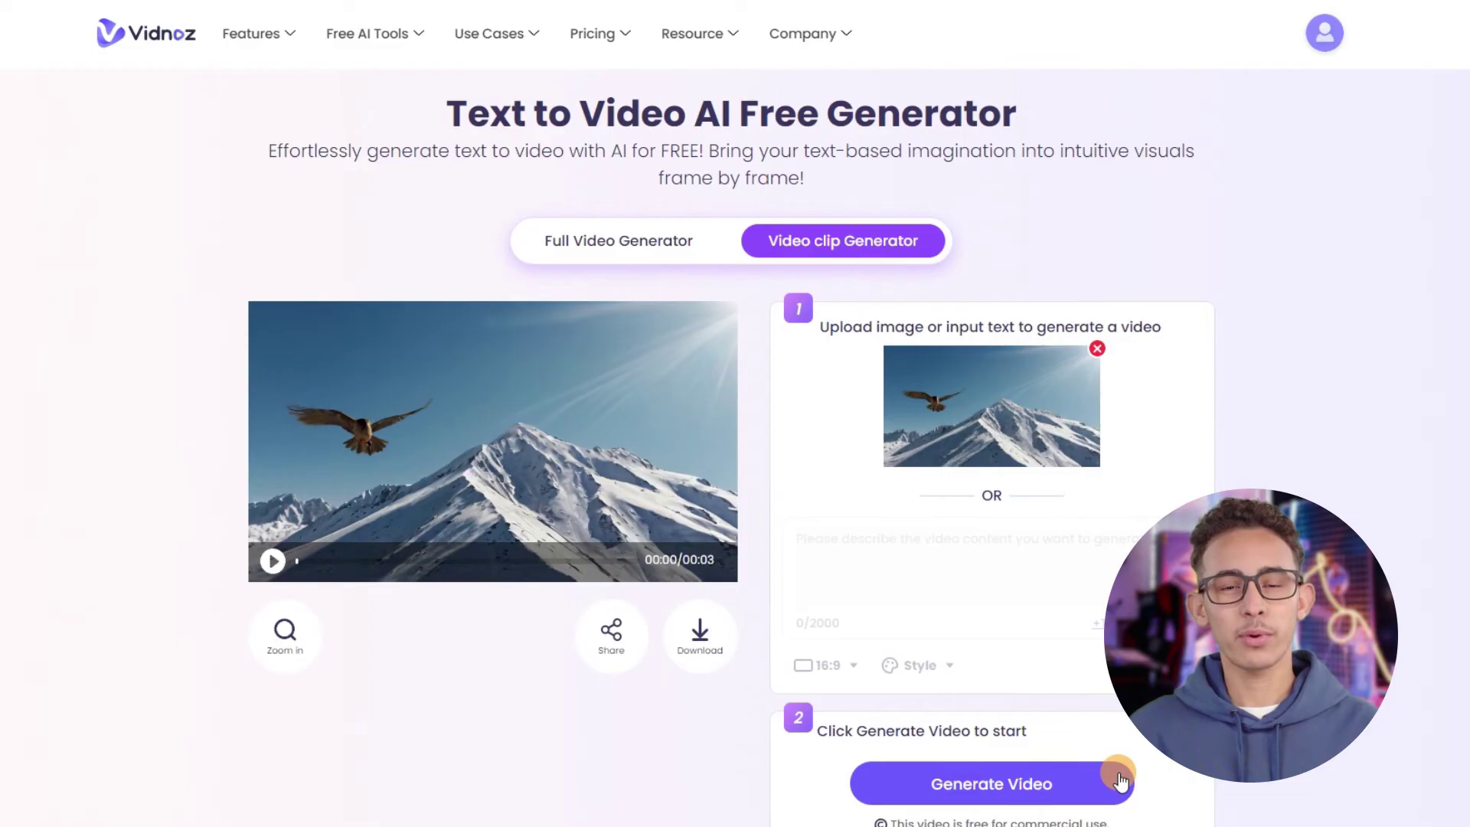
click(274, 559)
click(700, 634)
click(1117, 762)
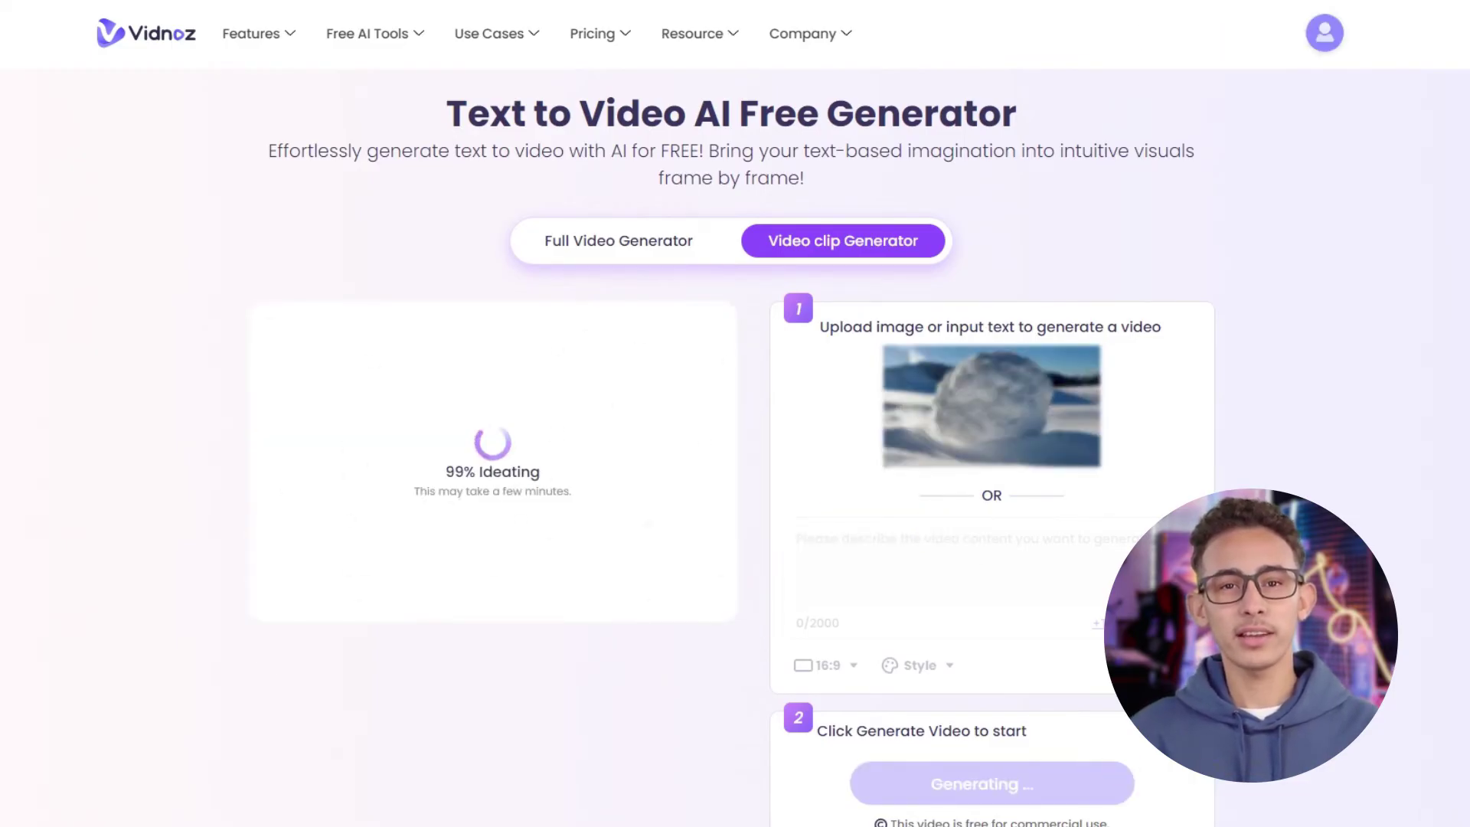
click(1104, 769)
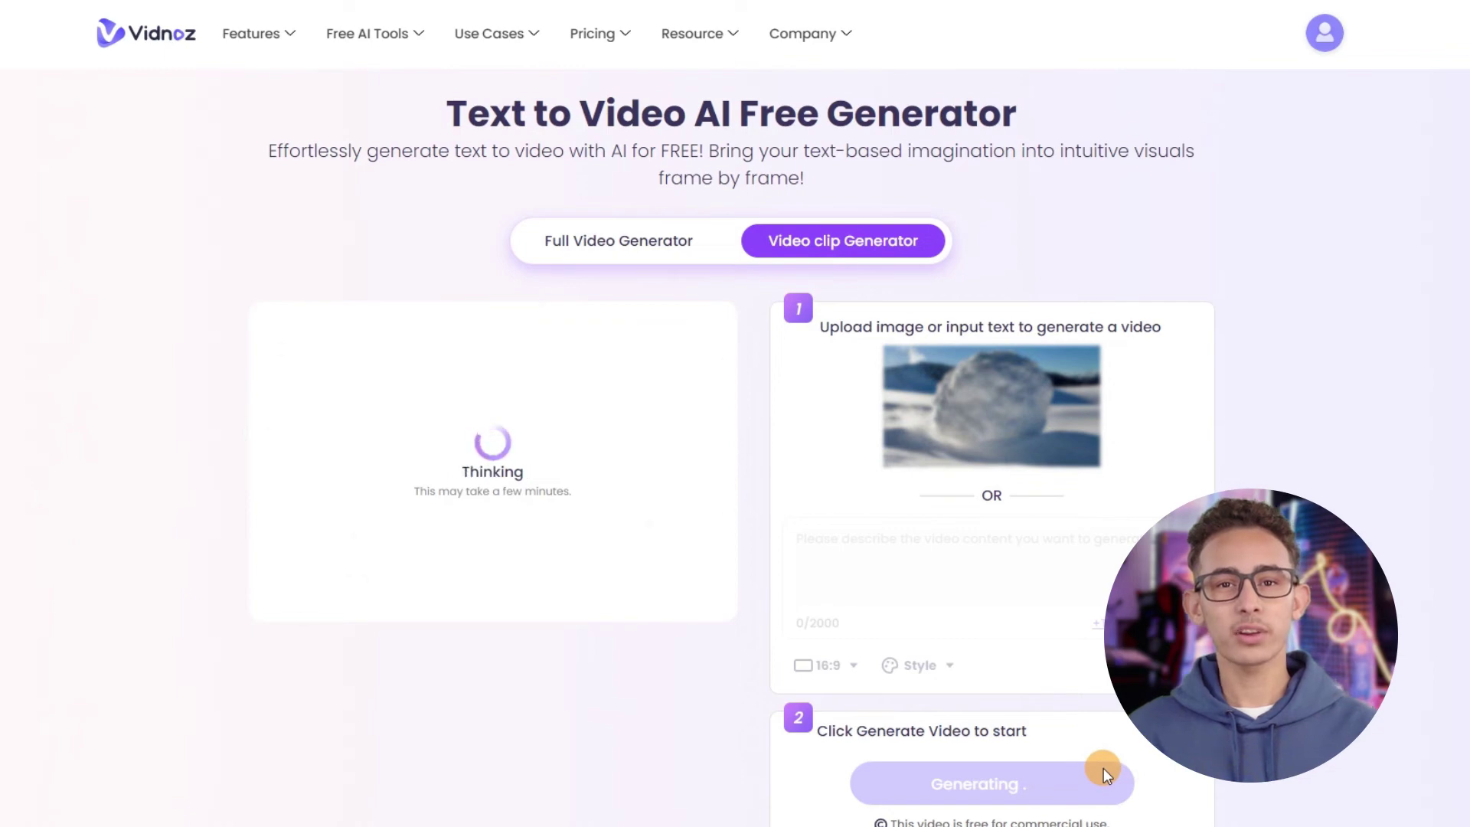